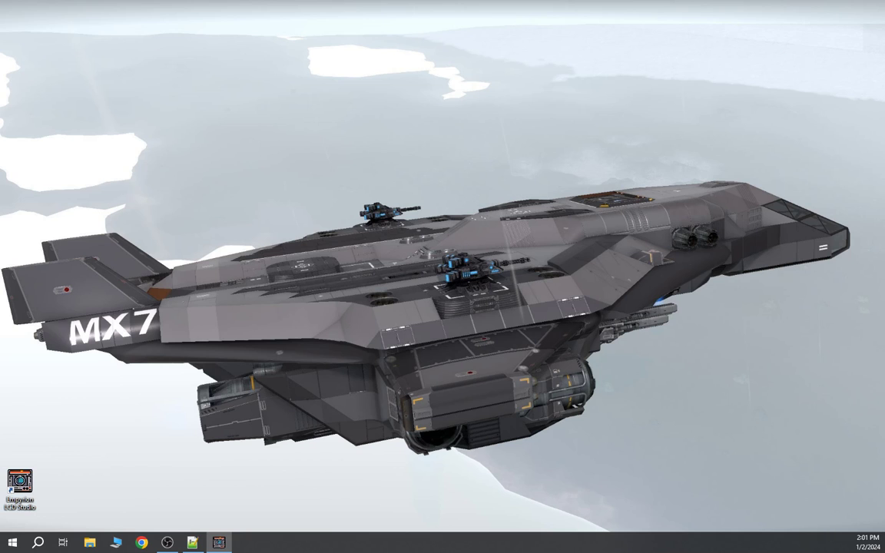
- Move the Empyrion LCD Studio window to the left side of the screen
drag(864, 51, 49, 13)
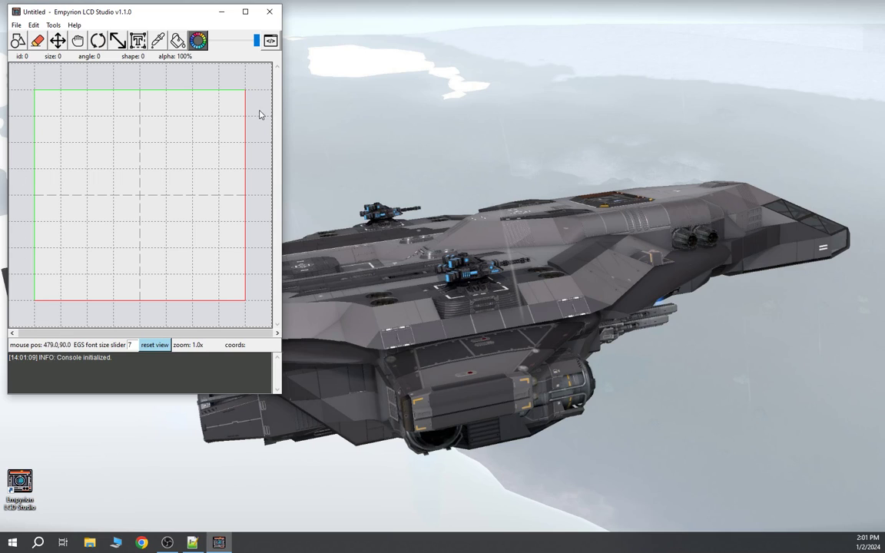
- Open Project Setup, try the LCD Width slider, and apply LCD width and height of 1.00
click(17, 26)
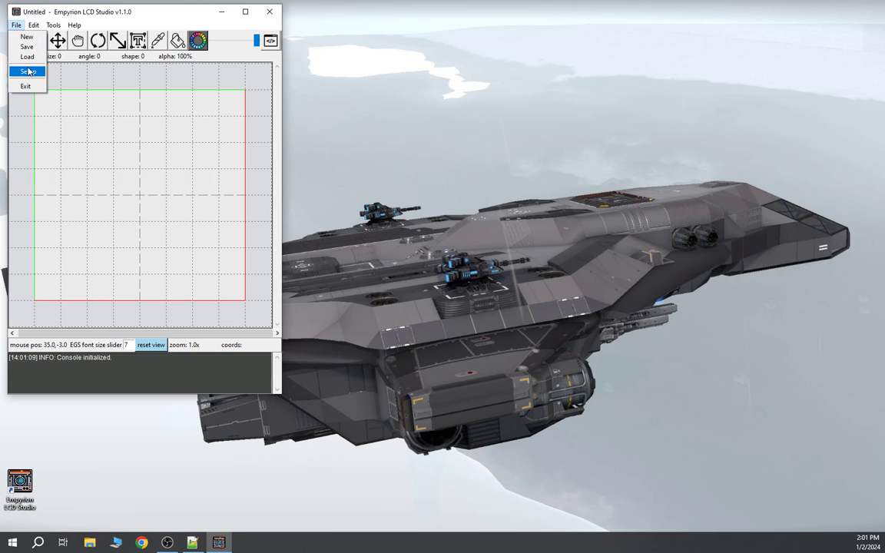
click(390, 117)
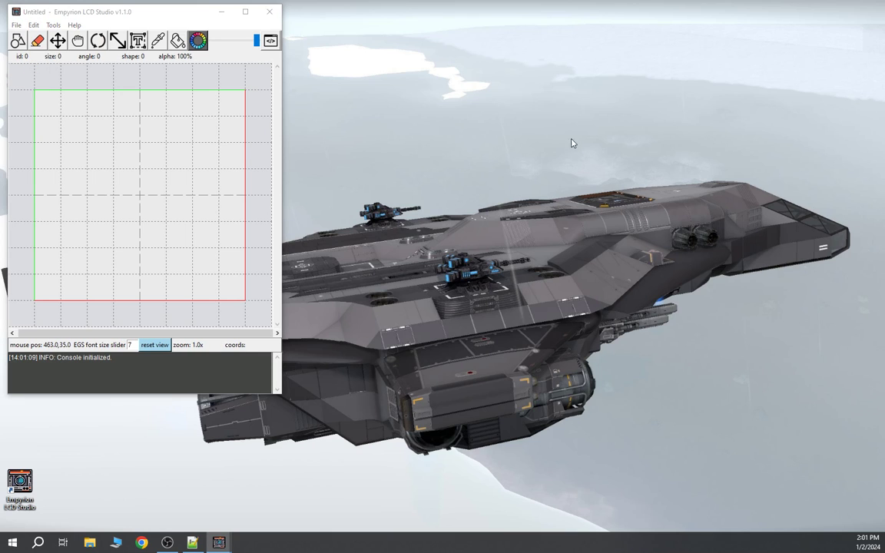
drag(357, 208, 185, 411)
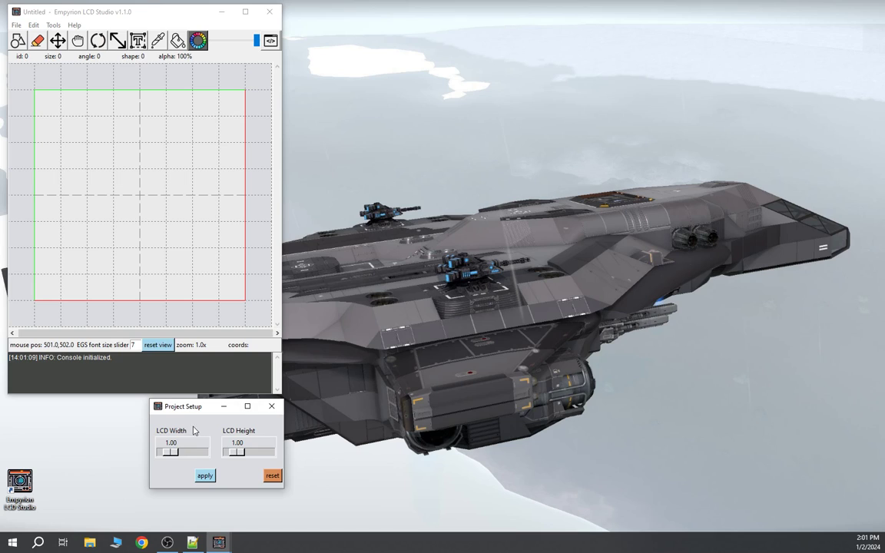
mouse_move(173, 459)
mouse_down()
mouse_move(188, 454)
mouse_move(161, 455)
mouse_move(174, 456)
mouse_up()
click(205, 477)
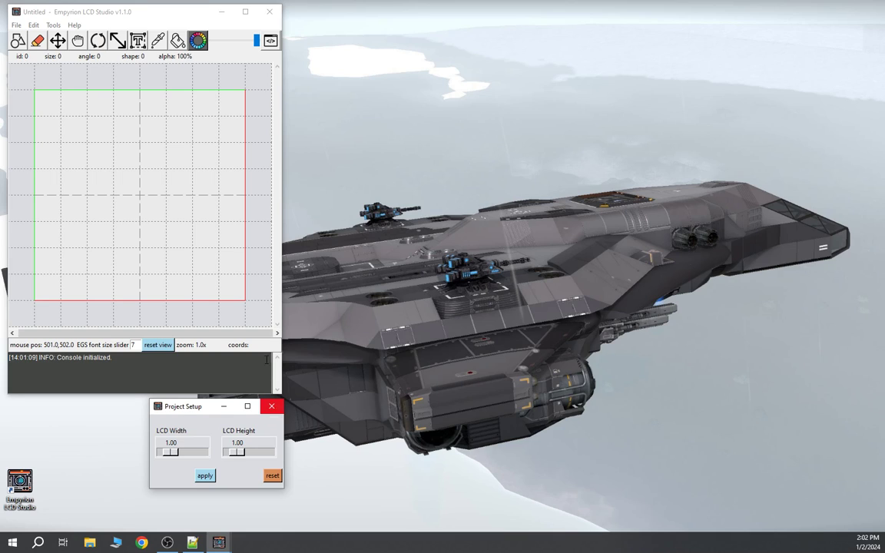
- Start a text item near the canvas top-left reading 'This is a test'
click(143, 44)
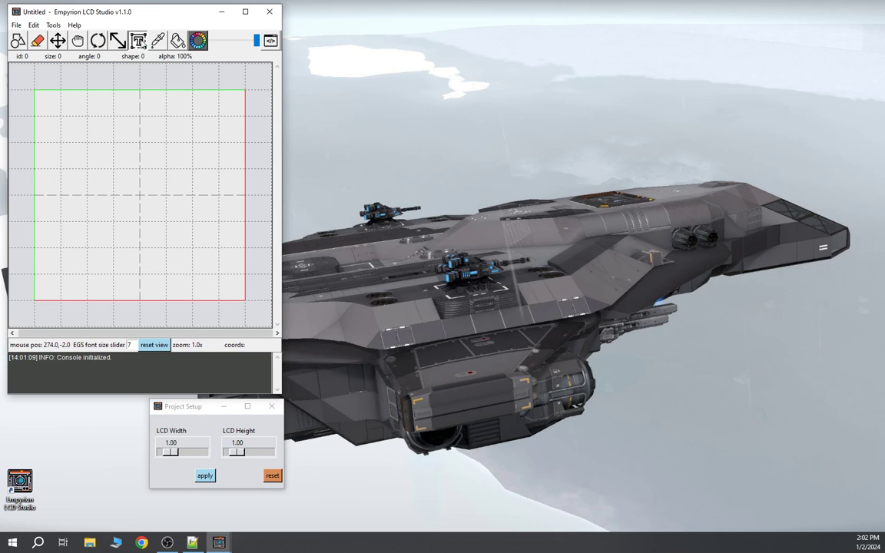
click(54, 123)
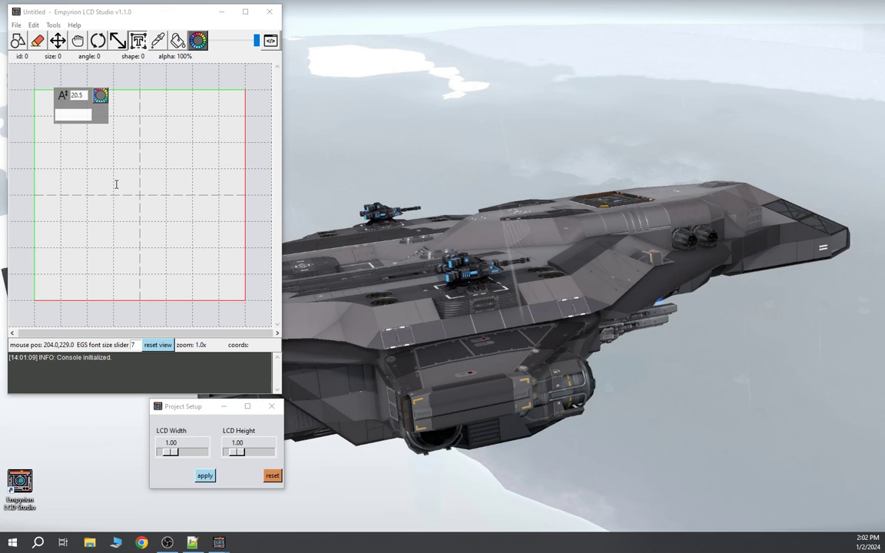
text(This is a test)
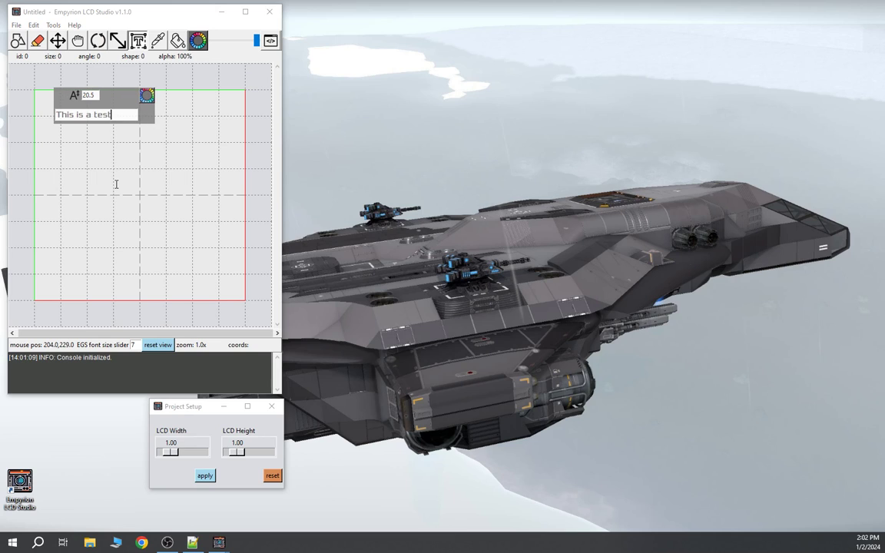
- Colour the new text orange (236, 180, 74)
click(146, 96)
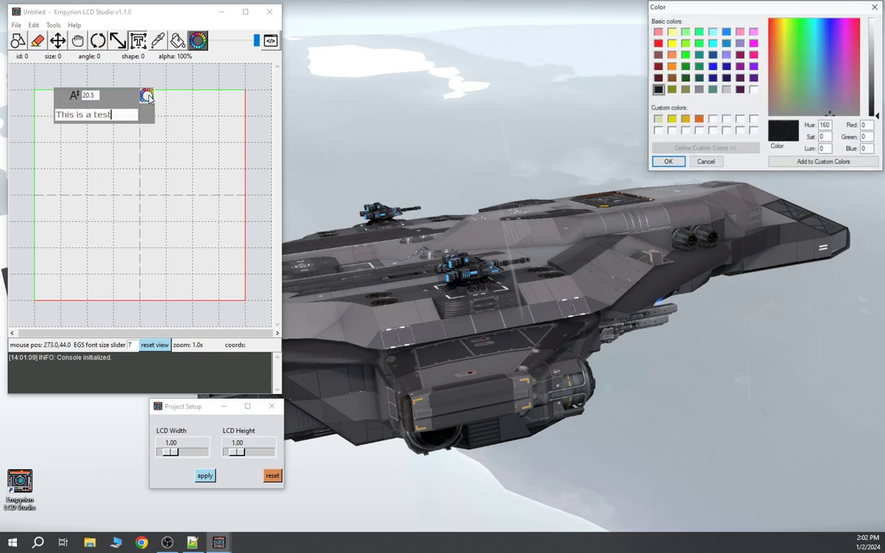
click(779, 36)
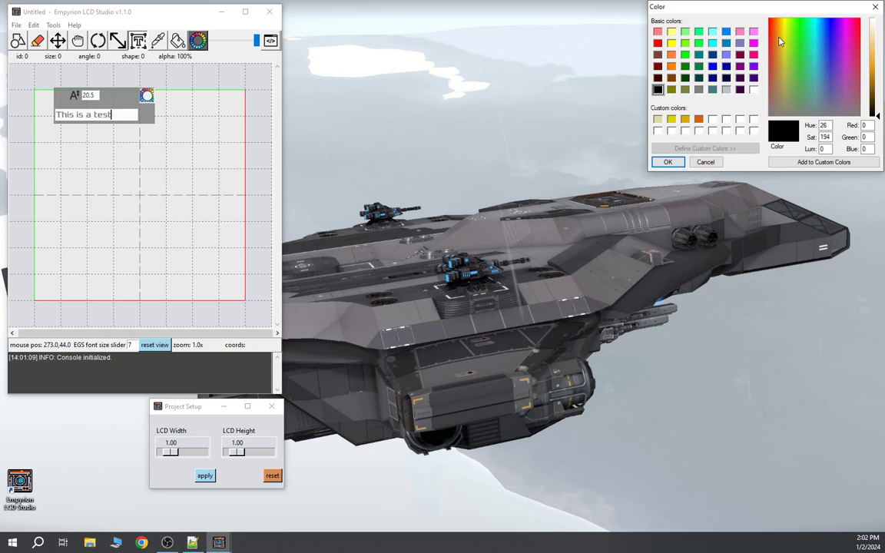
click(871, 57)
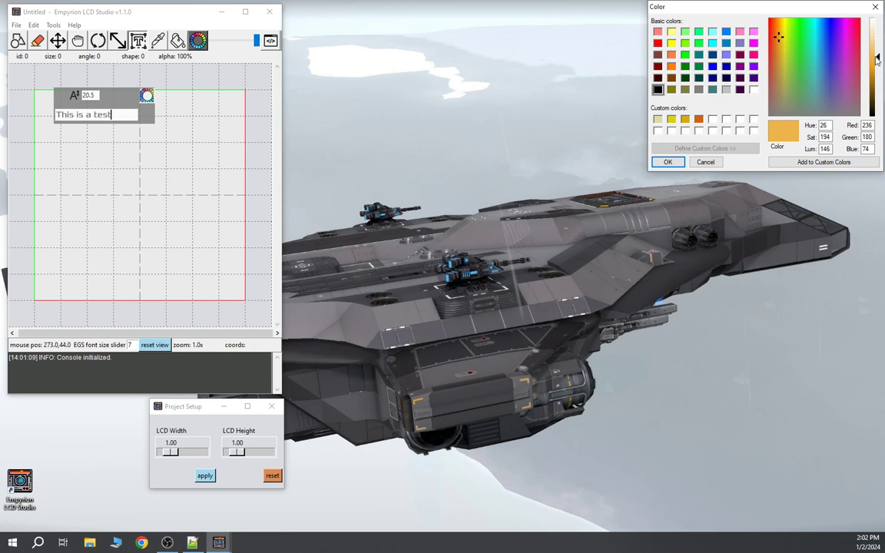
click(669, 163)
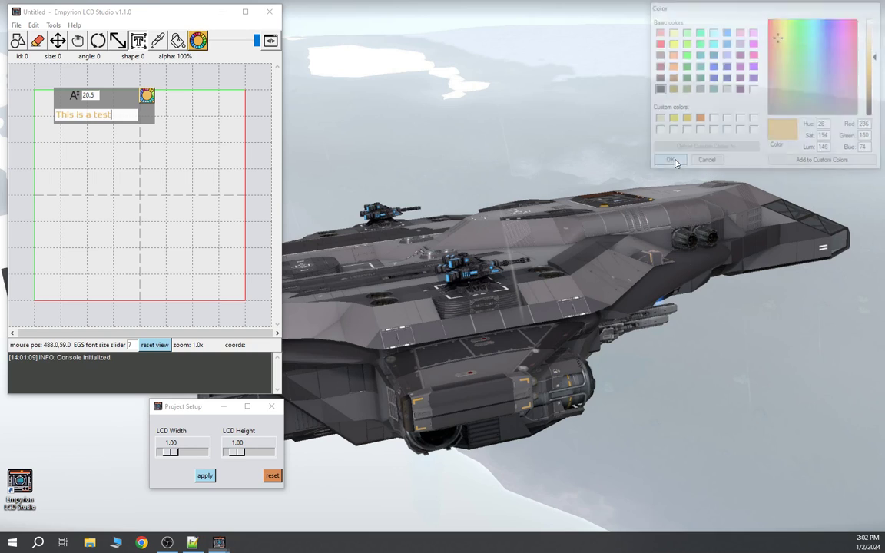
- Set the text size to 39 and place it on the canvas
drag(93, 95, 63, 91)
text(39)
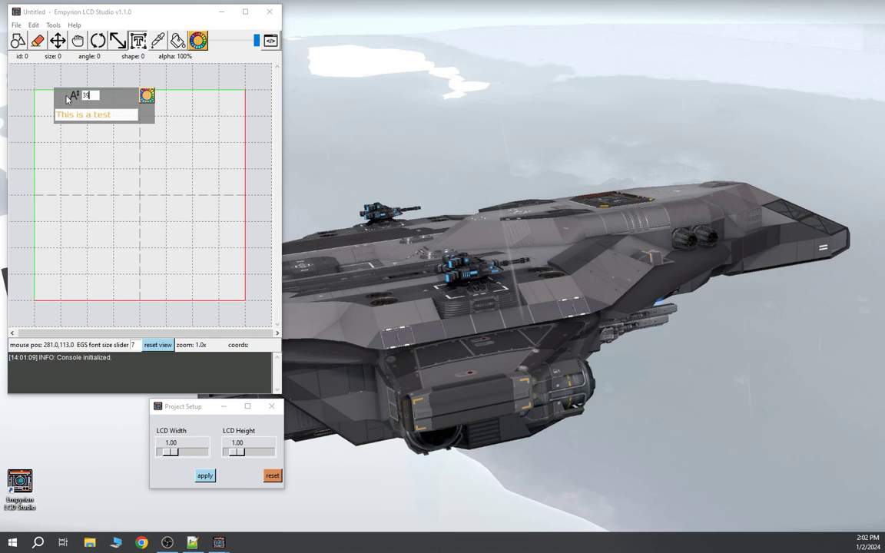
click(111, 115)
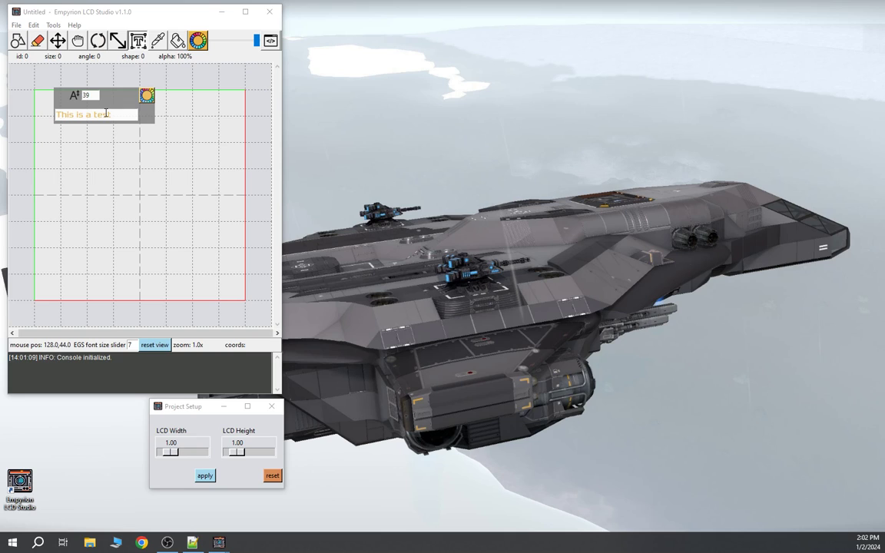
key(Return)
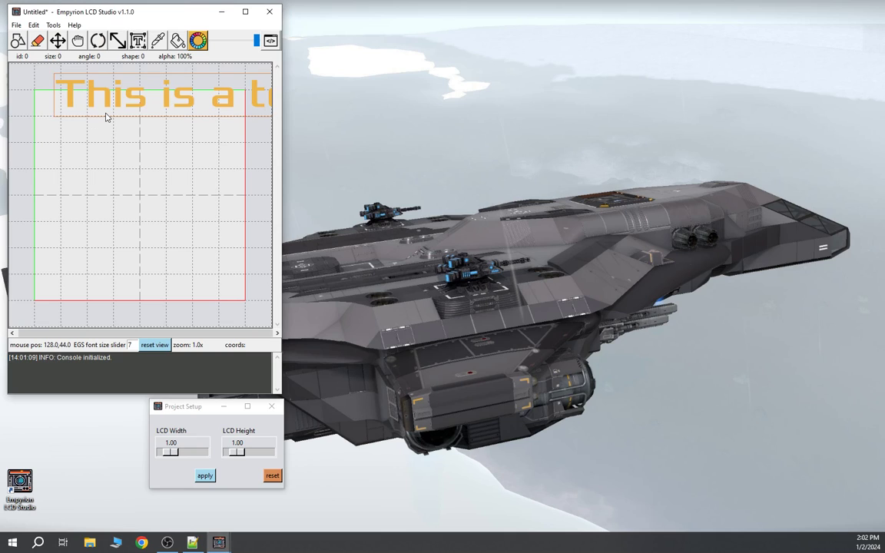
- Move the heading down-left into the LCD frame at 36, 133
click(112, 118)
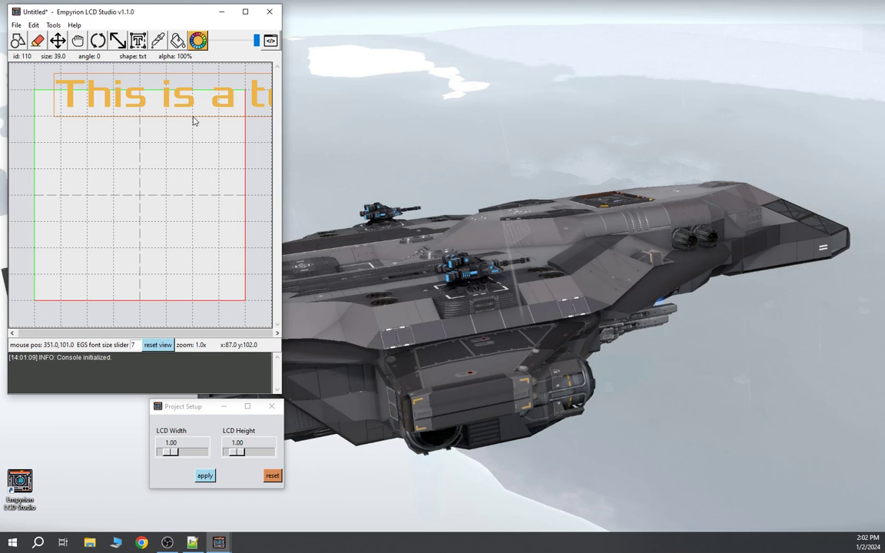
click(80, 43)
drag(142, 105, 117, 123)
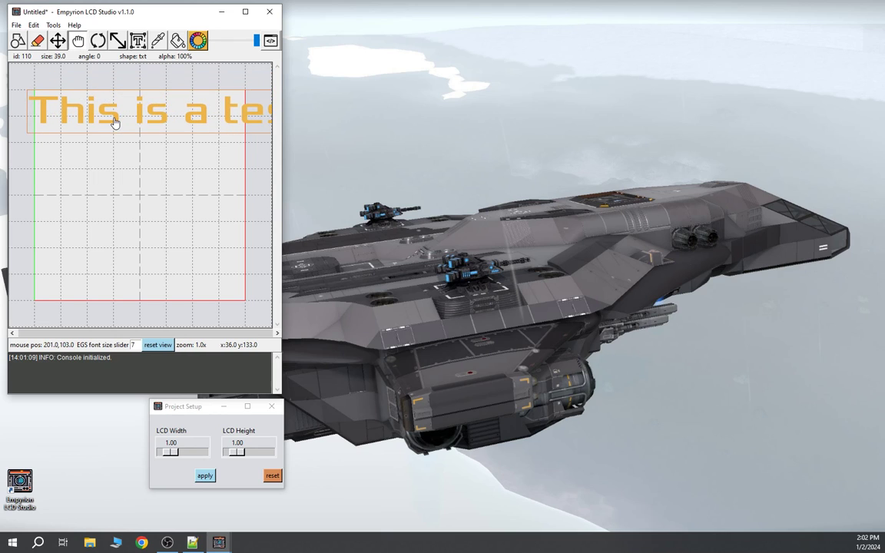
- Show the LCD Code Output window and nudge the heading down-right
click(275, 41)
drag(369, 16, 375, 15)
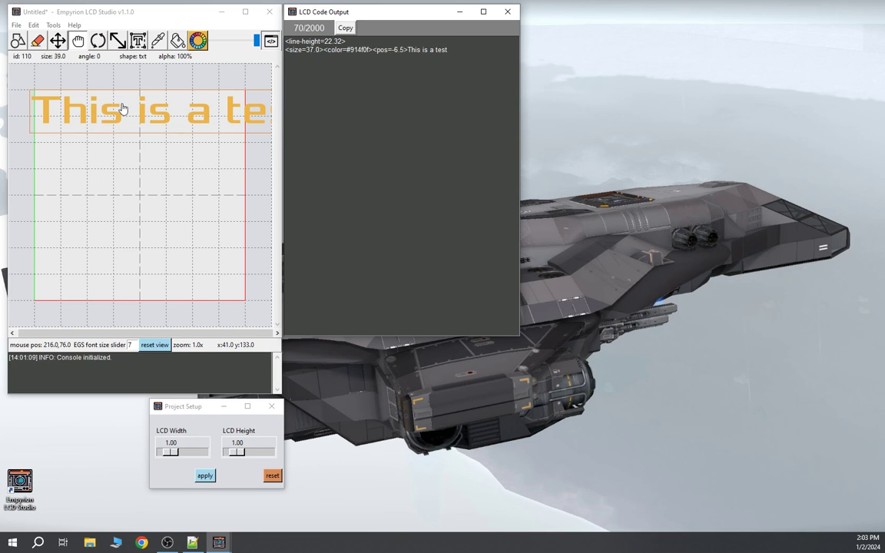
mouse_move(136, 111)
mouse_down()
mouse_move(151, 185)
mouse_move(161, 138)
mouse_move(149, 155)
mouse_move(152, 205)
mouse_move(174, 208)
mouse_move(176, 177)
mouse_move(141, 113)
mouse_up()
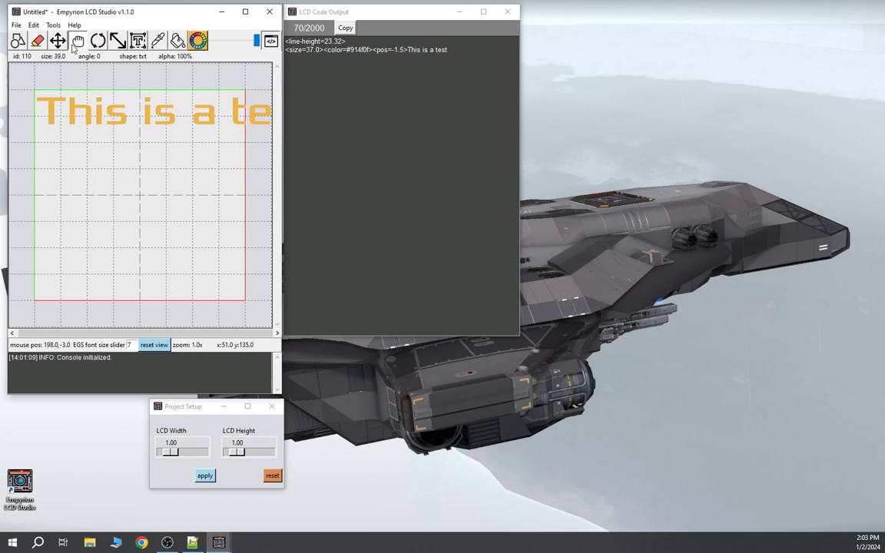
- Shrink the heading to size 28, lift it slightly, and bring up the Shape Library
click(117, 42)
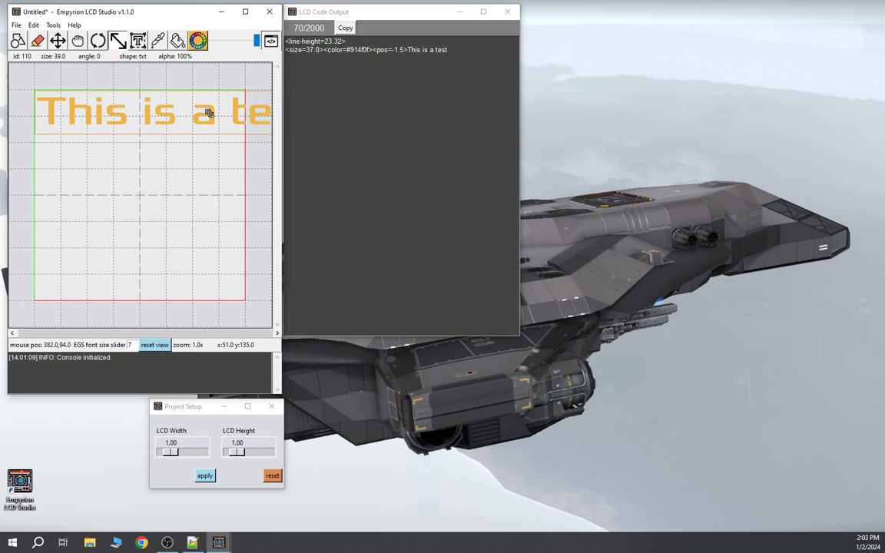
mouse_move(209, 113)
mouse_down()
mouse_move(230, 113)
mouse_move(197, 115)
mouse_up()
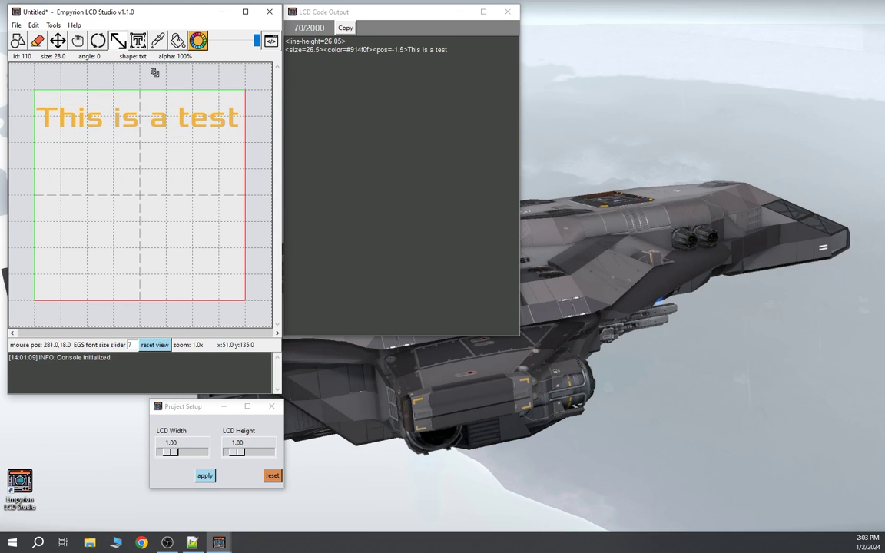
click(78, 42)
drag(130, 120, 134, 107)
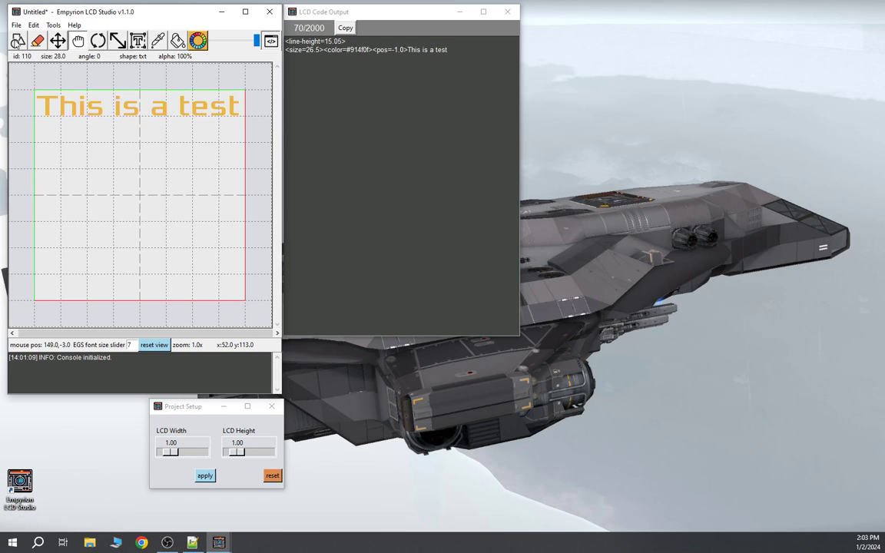
click(17, 42)
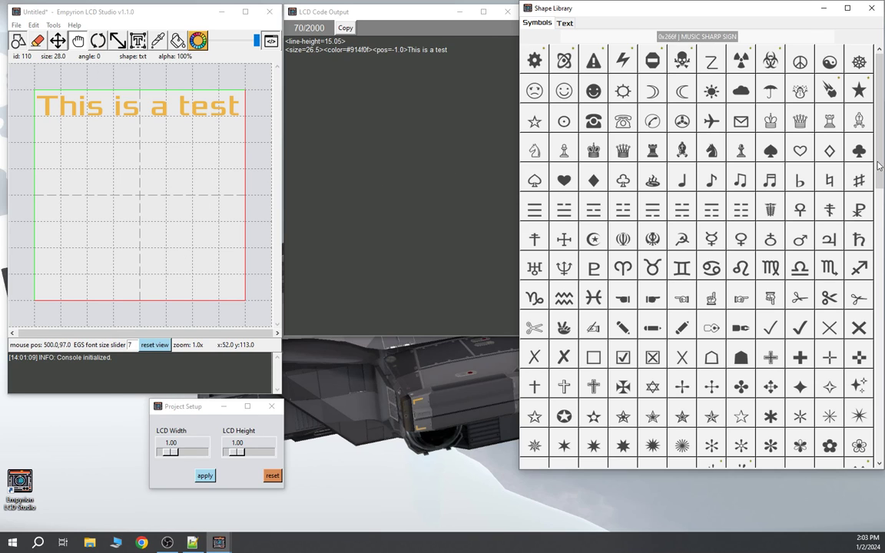
- Place four BLACK RIGHT-POINTING TRIANGLE bullets down the canvas's left edge below the heading
scroll(877, 185, down, 2)
drag(878, 185, 880, 336)
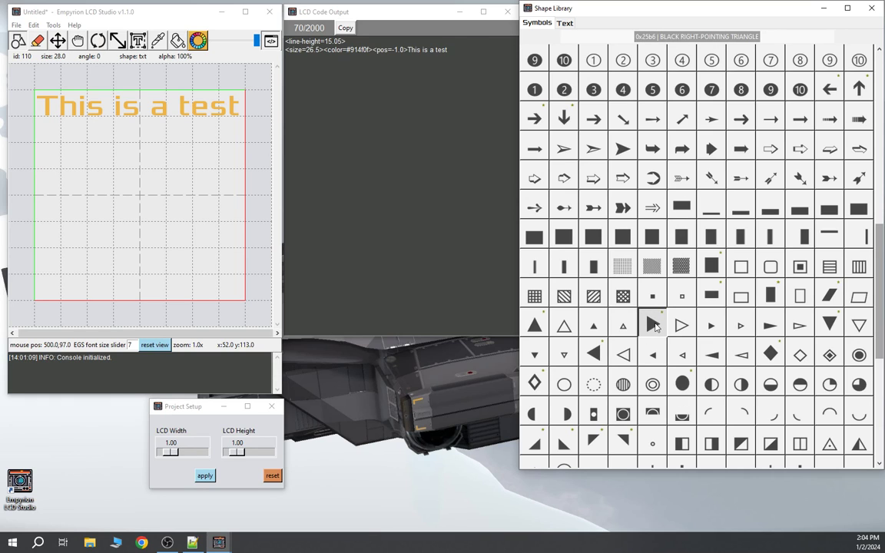
click(652, 326)
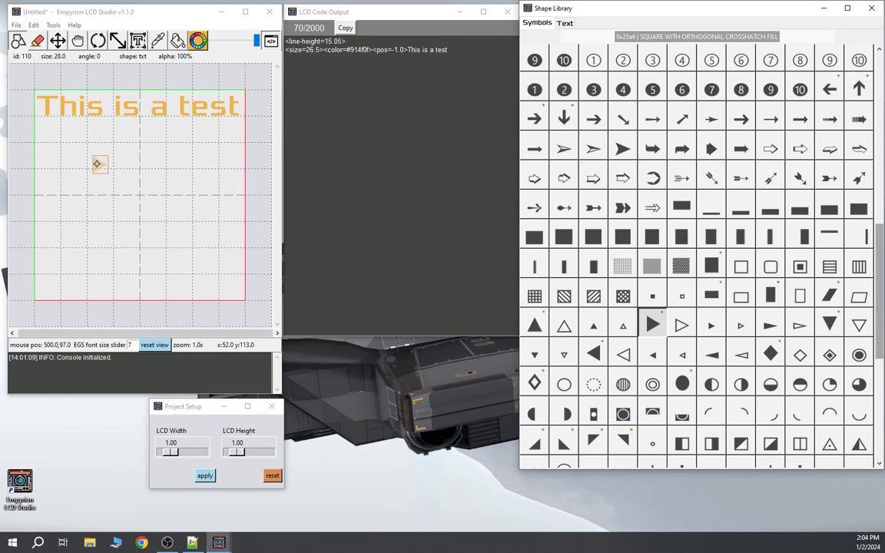
click(52, 132)
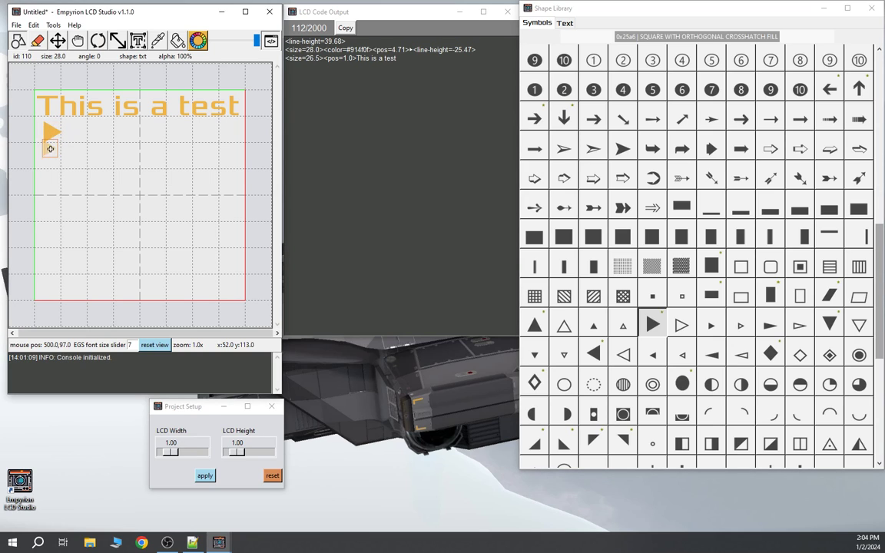
click(52, 156)
click(52, 181)
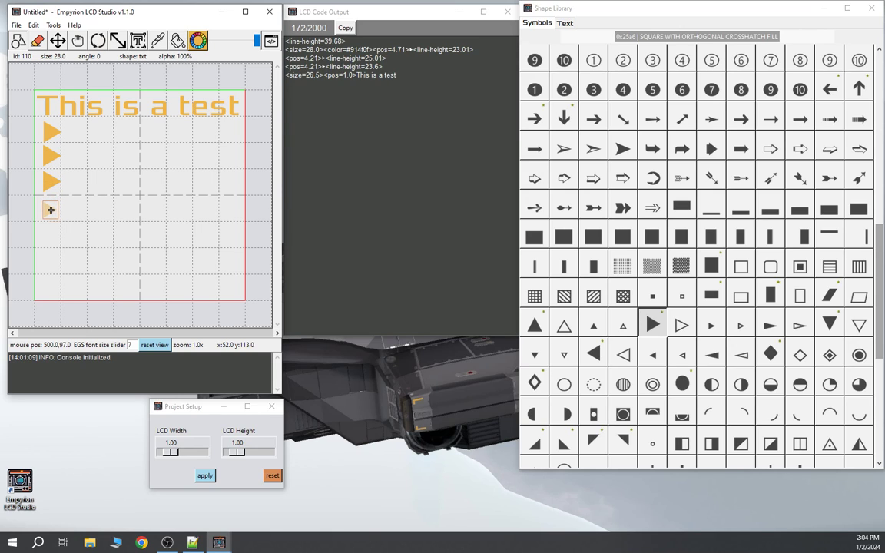
click(51, 210)
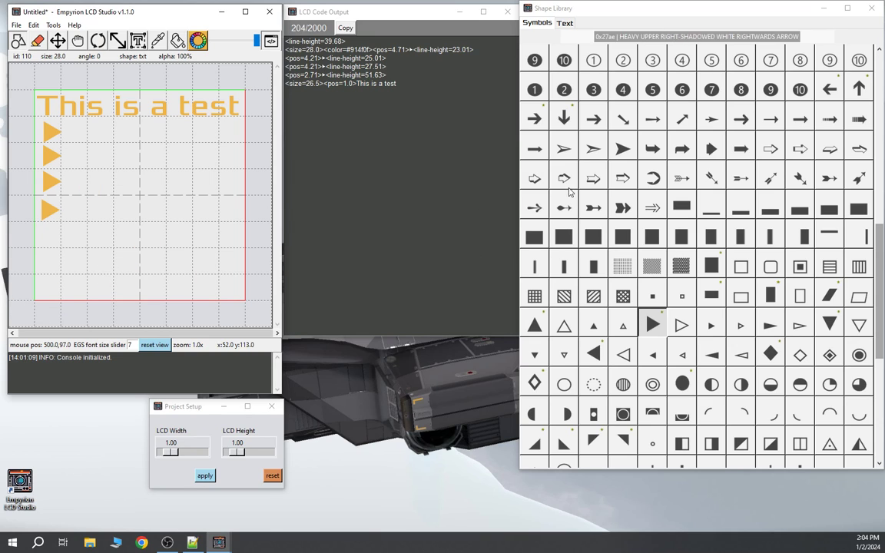
- Place two purple heavy wedge-tailed arrows, one over 'test' and one over the top triangle
click(623, 207)
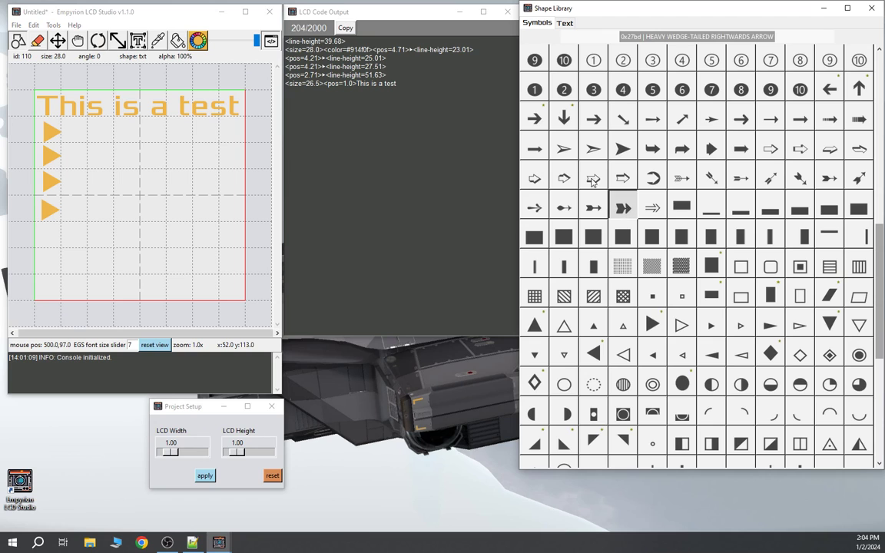
click(198, 41)
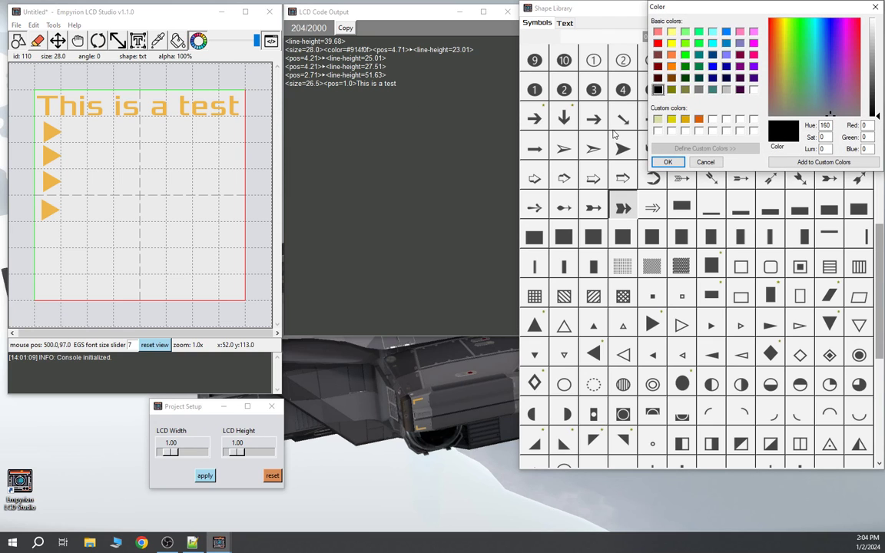
click(834, 46)
drag(871, 68, 877, 61)
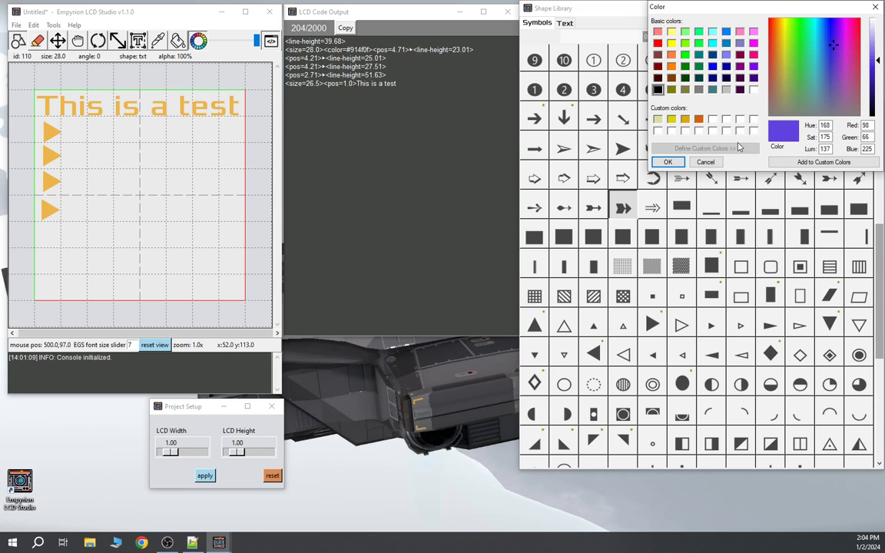
key(Return)
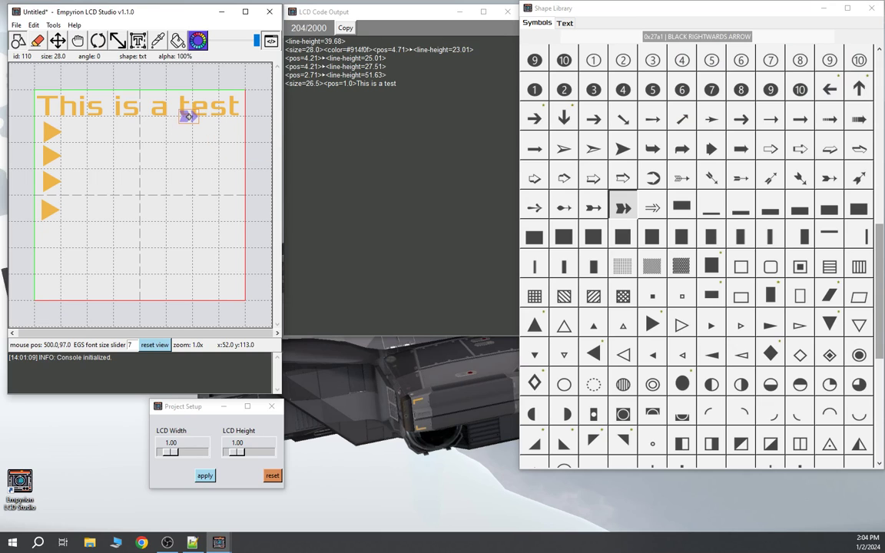
click(198, 109)
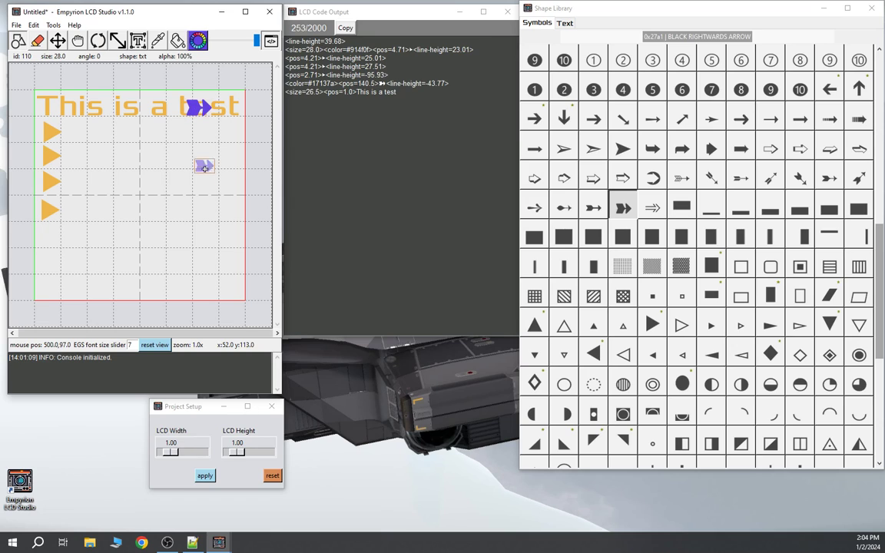
click(56, 134)
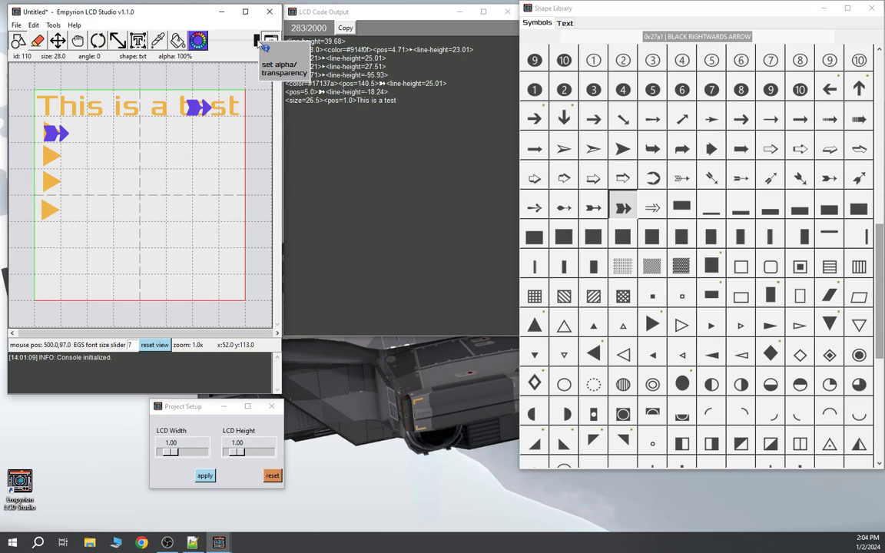
- Lower shape alpha to 53% and refill the arrow over 'test' as semi-transparent purple
drag(262, 44, 239, 43)
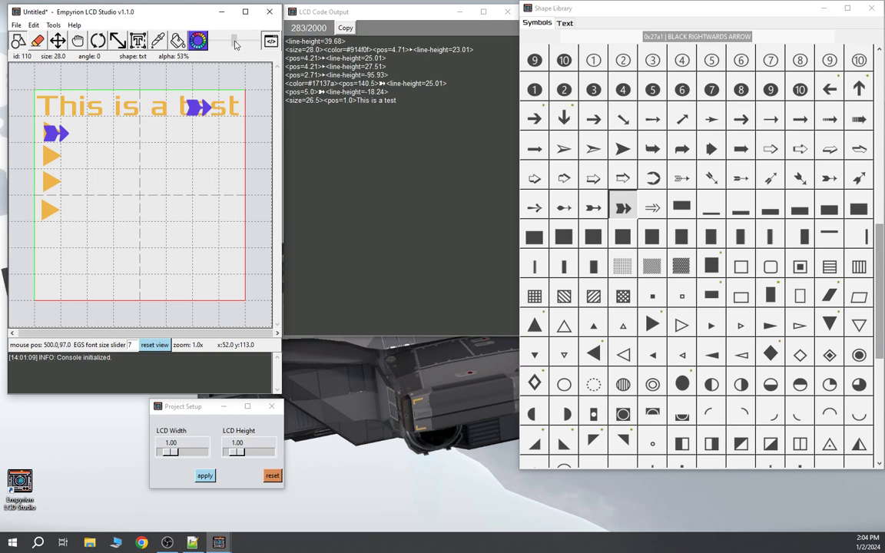
drag(235, 45, 235, 44)
click(177, 41)
click(196, 108)
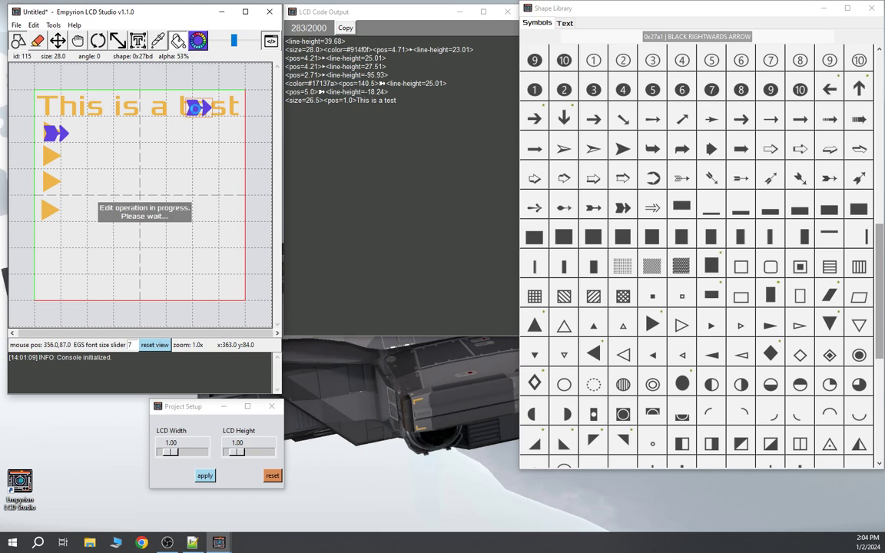
click(196, 109)
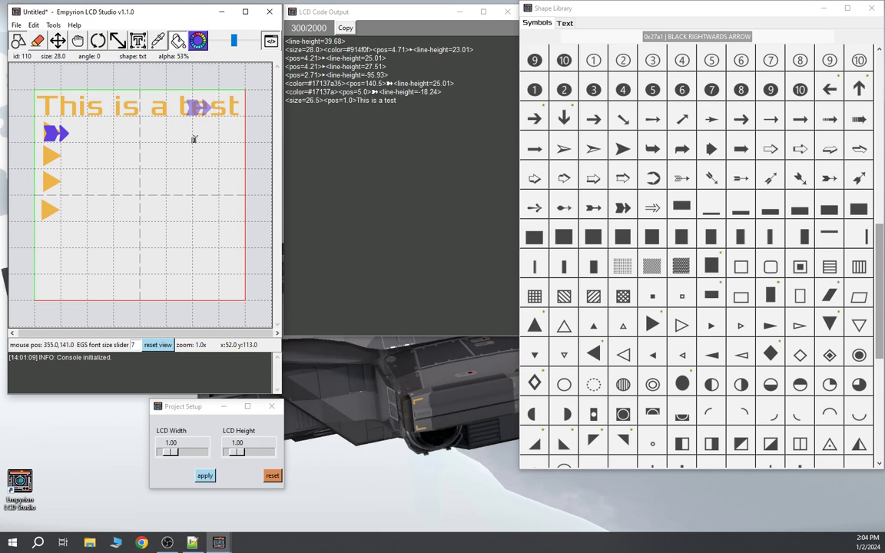